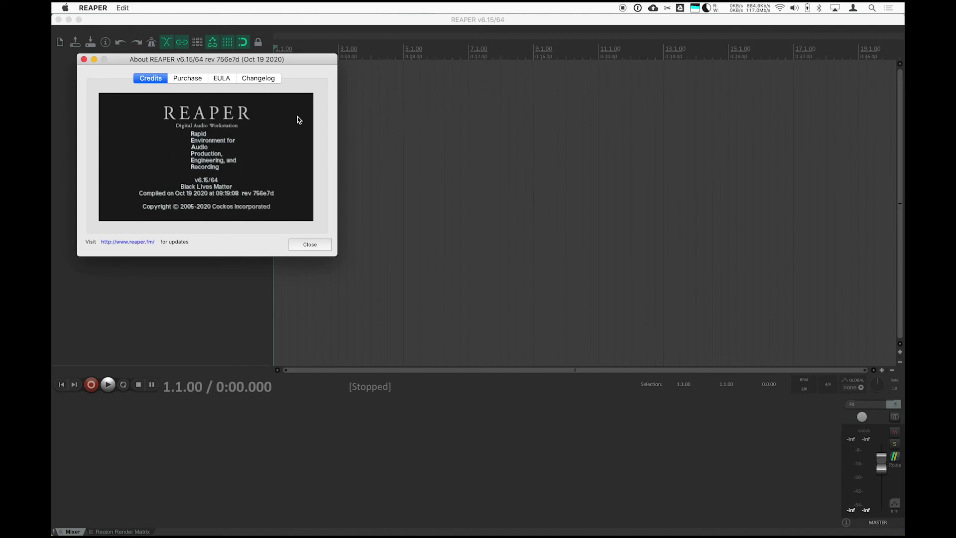
- Add a hardware output on USB D1 Out 3/4 to the master track
left_click(84, 59)
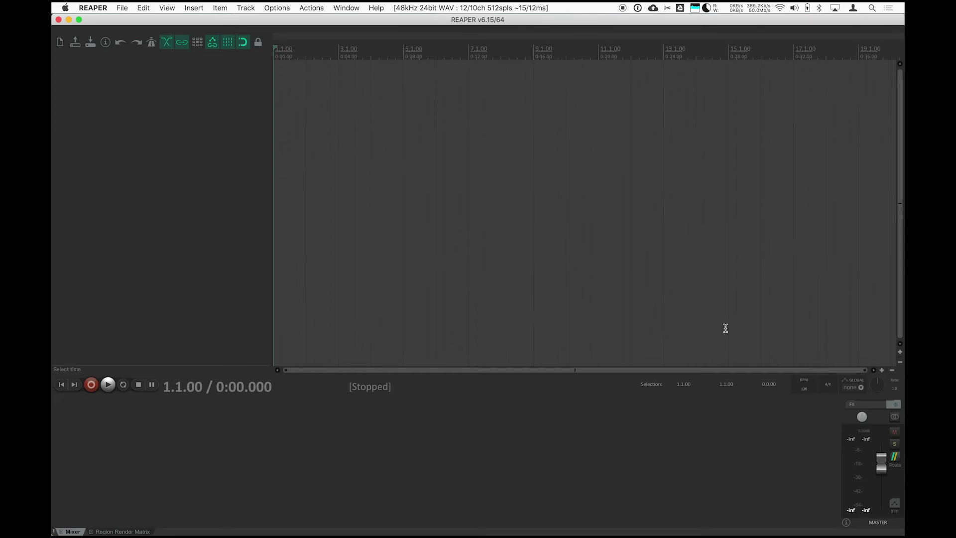
left_click(895, 456)
left_click_drag(803, 389, 673, 164)
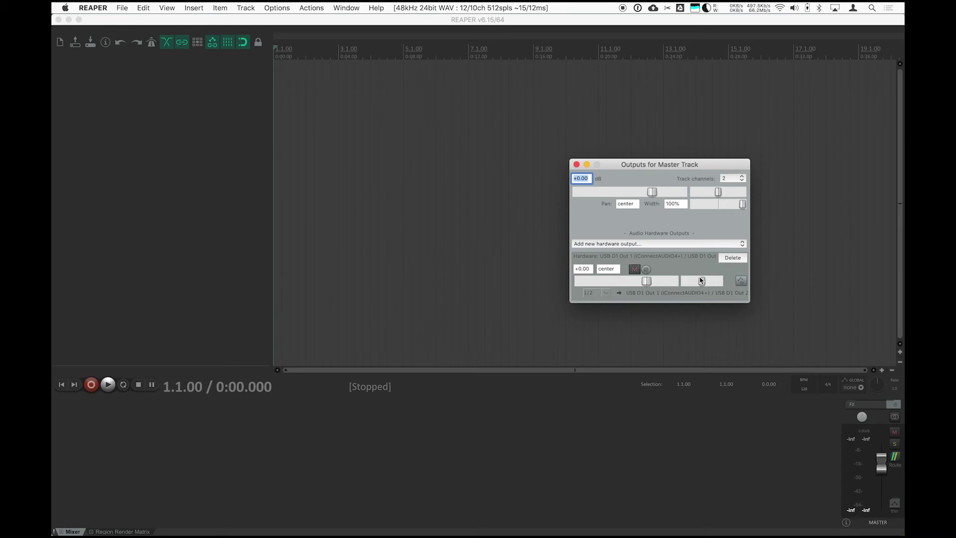
left_click(681, 245)
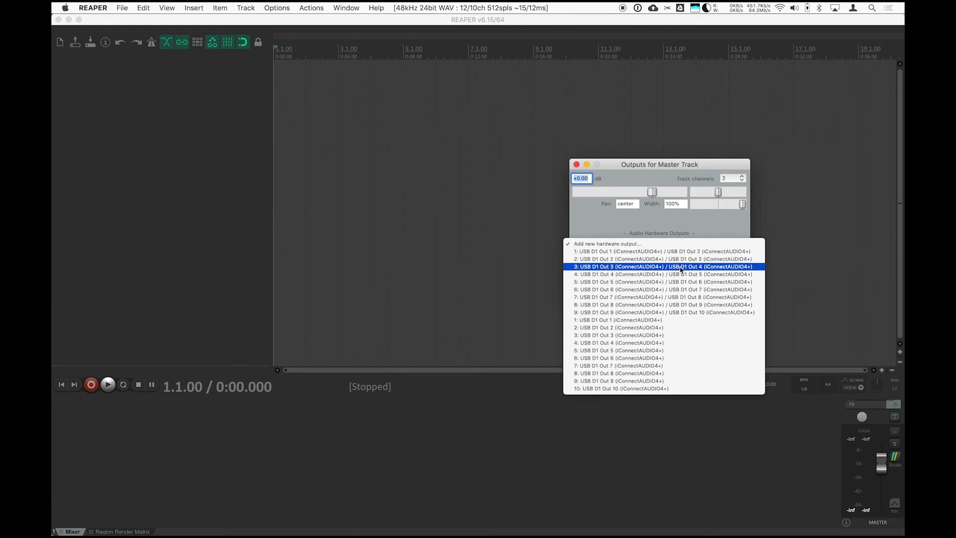
left_click(681, 267)
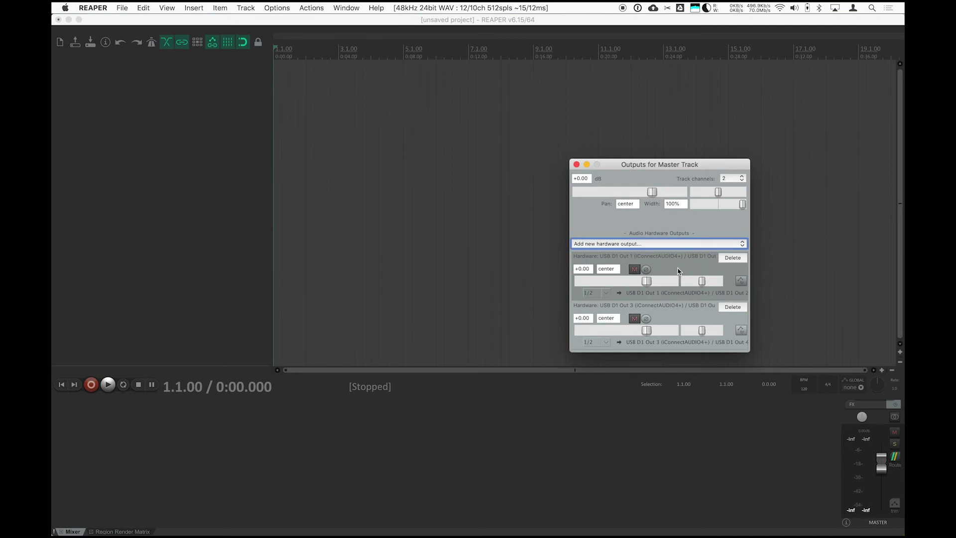
- Set the master to 4 channels and feed the new hardware output from channels 1-4
left_click(735, 183)
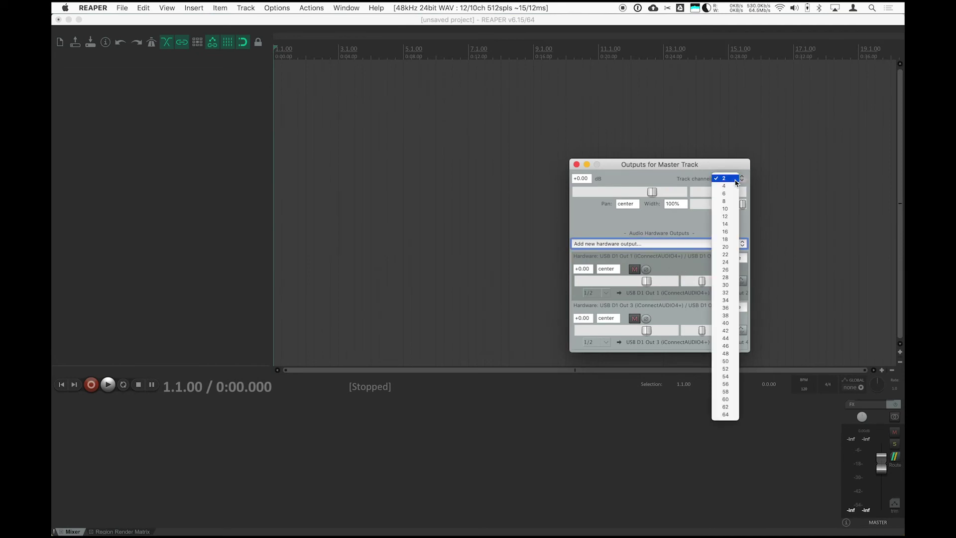
left_click(736, 188)
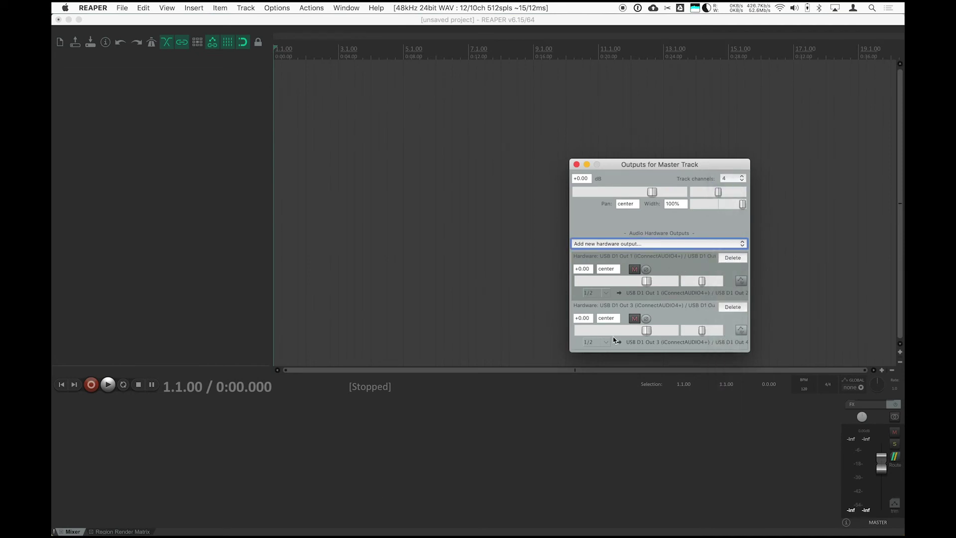
left_click(596, 343)
mouse_move(607, 384)
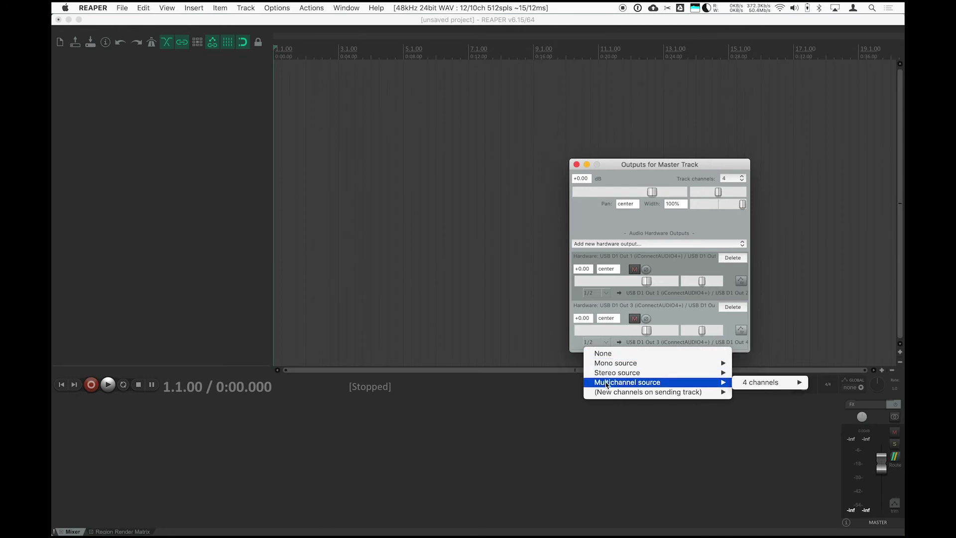
mouse_move(750, 384)
left_click(826, 384)
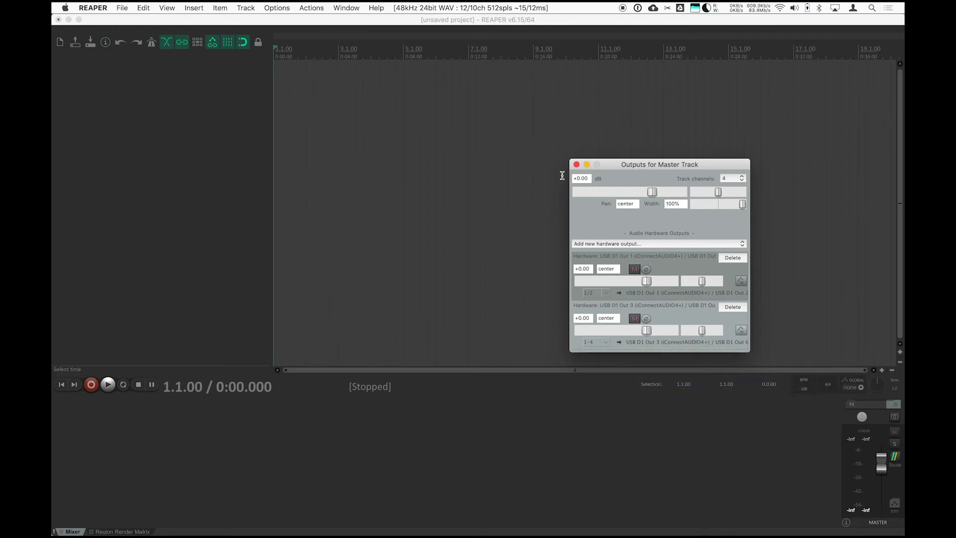
left_click(577, 164)
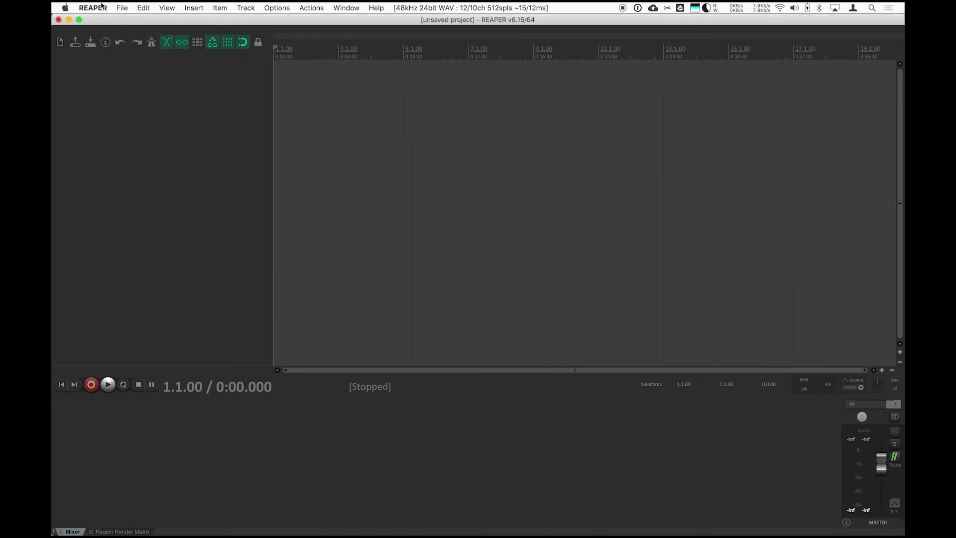
- Insert track 1 with 4 channels and bring up its FX browser filtered for 'surround'
left_click(239, 7)
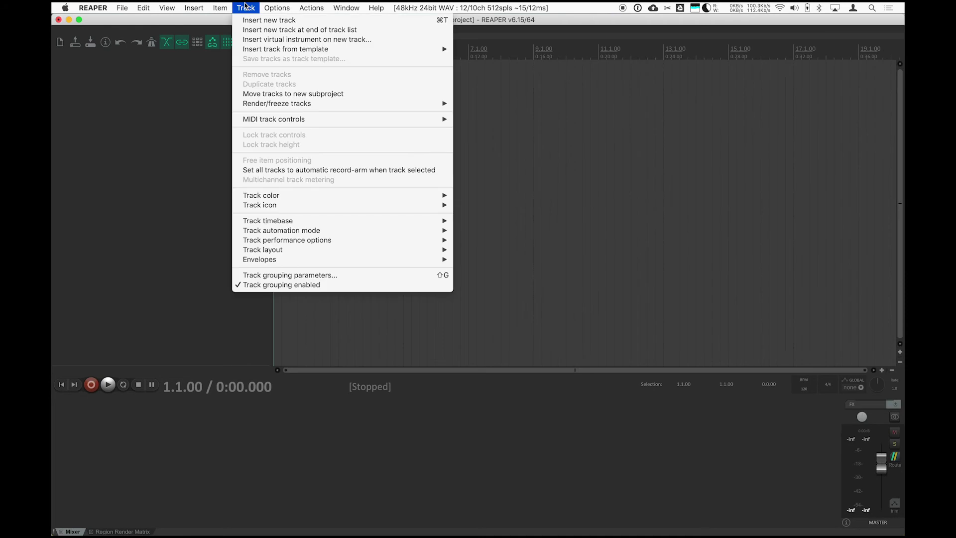
left_click(249, 21)
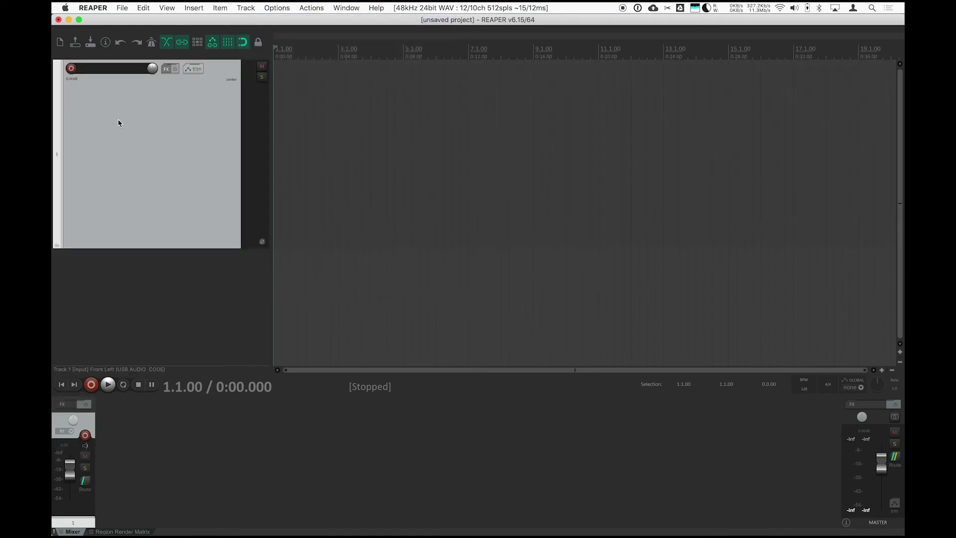
left_click(85, 481)
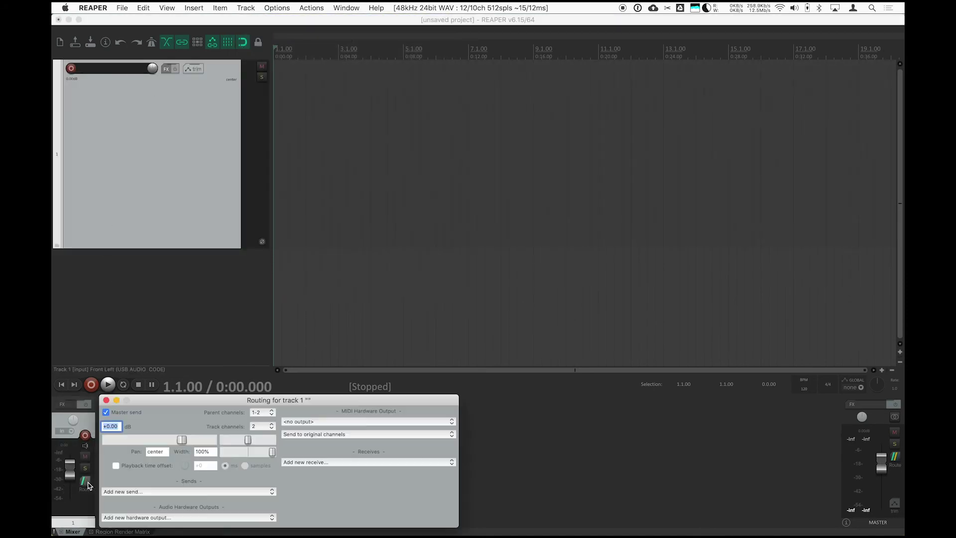
left_click(263, 426)
left_click(264, 435)
left_click_drag(234, 400, 231, 273)
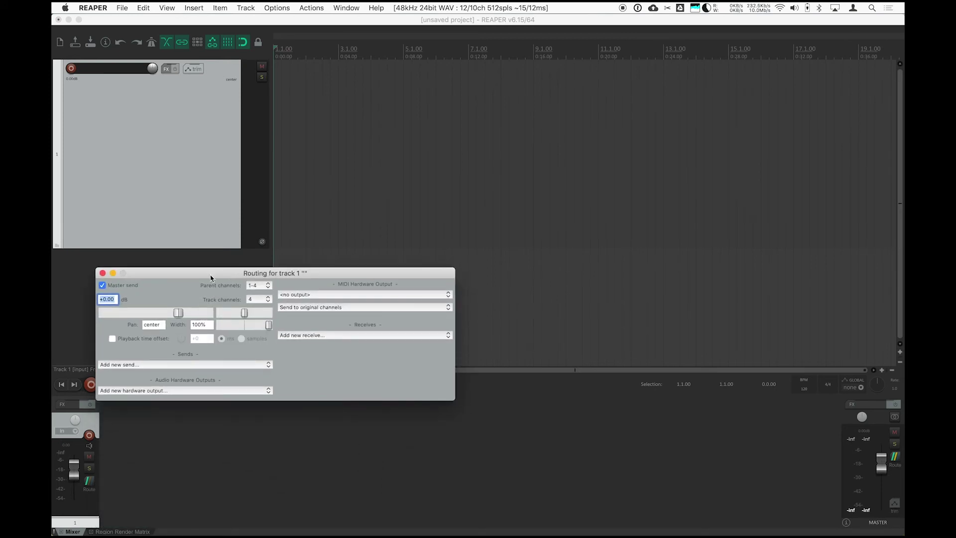
left_click(103, 273)
left_click(167, 70)
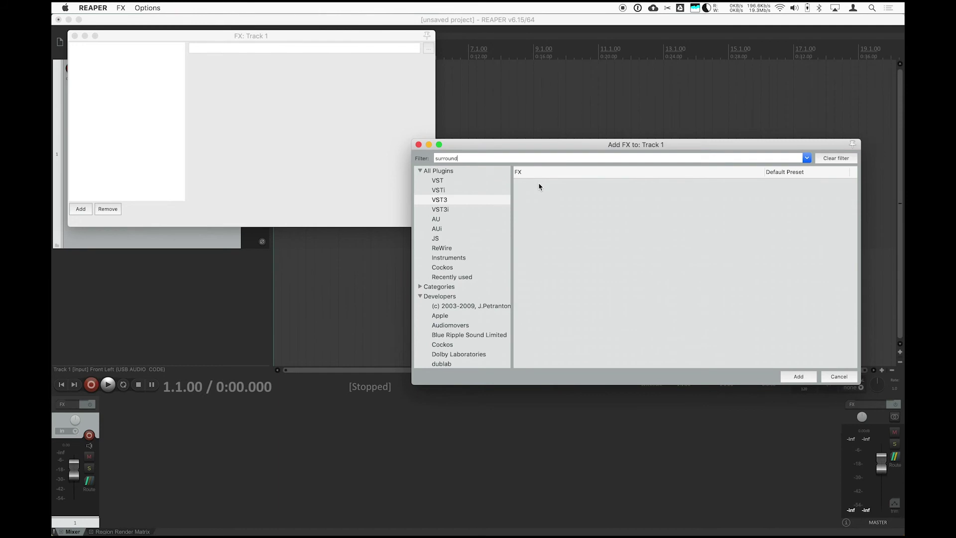
- Add VST: ReaSurround (Cockos) to track 1 and set its input channels to 2
left_click(457, 174)
double_click(549, 184)
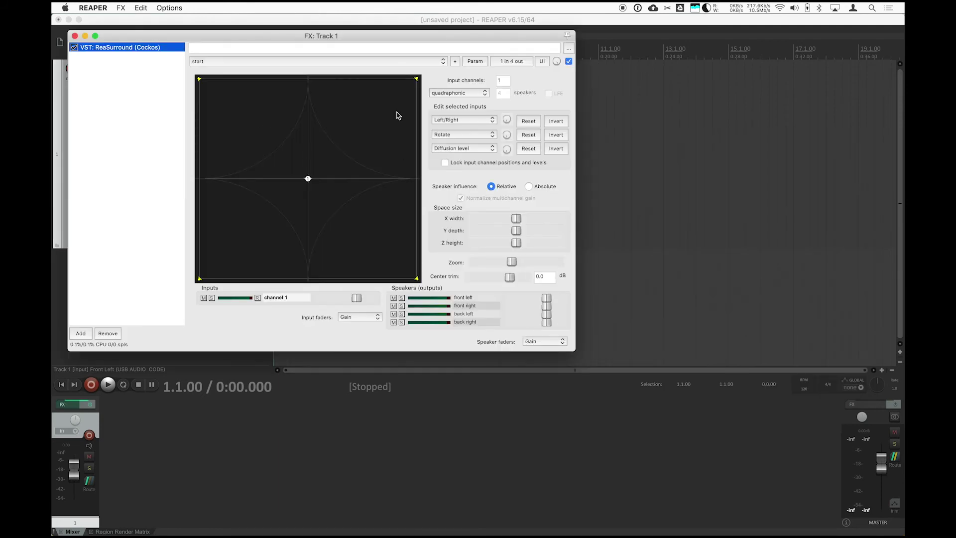
left_click(503, 81)
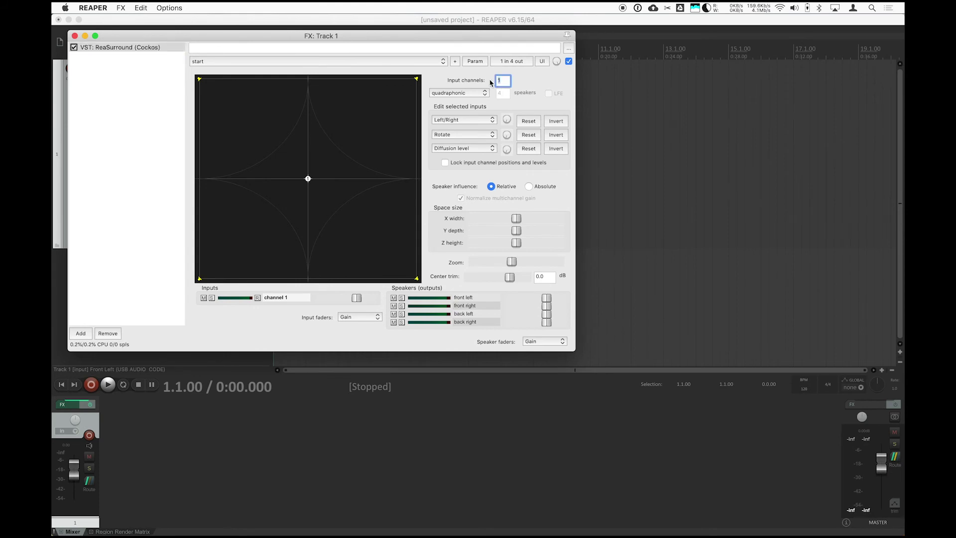
type("2")
key("Return")
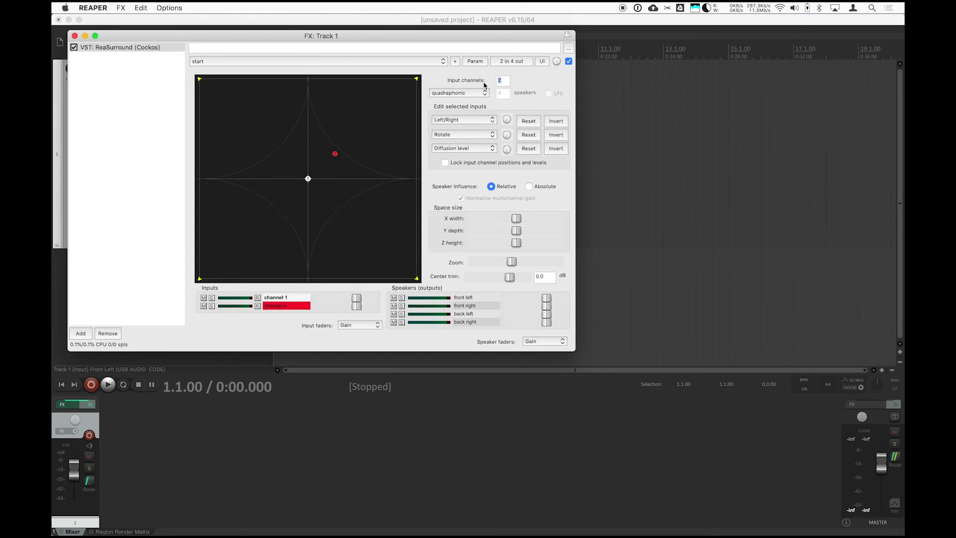
- Try 4 input channels, then settle on 1 input channel for quadraphonic panning
left_click(502, 81)
type("4")
key("Return")
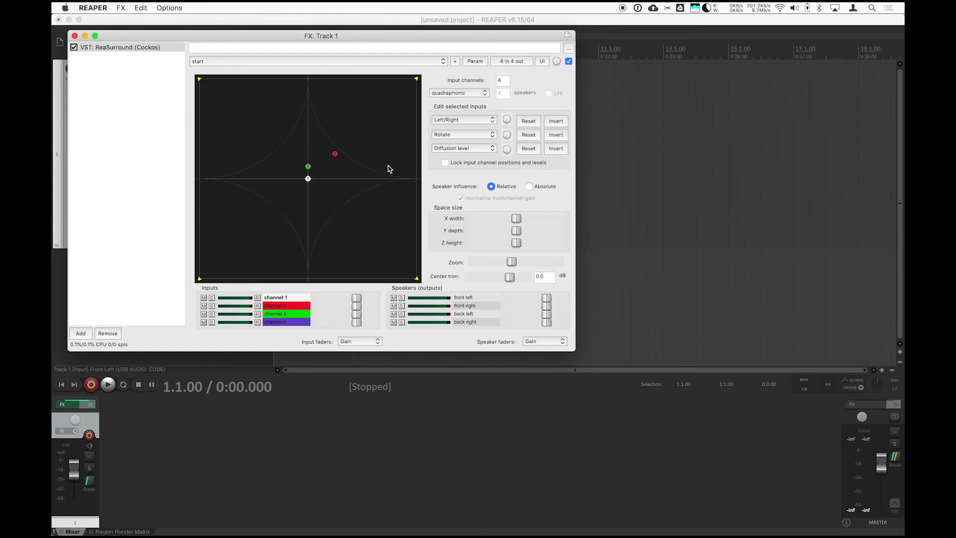
left_click(505, 82)
type("1")
key("Return")
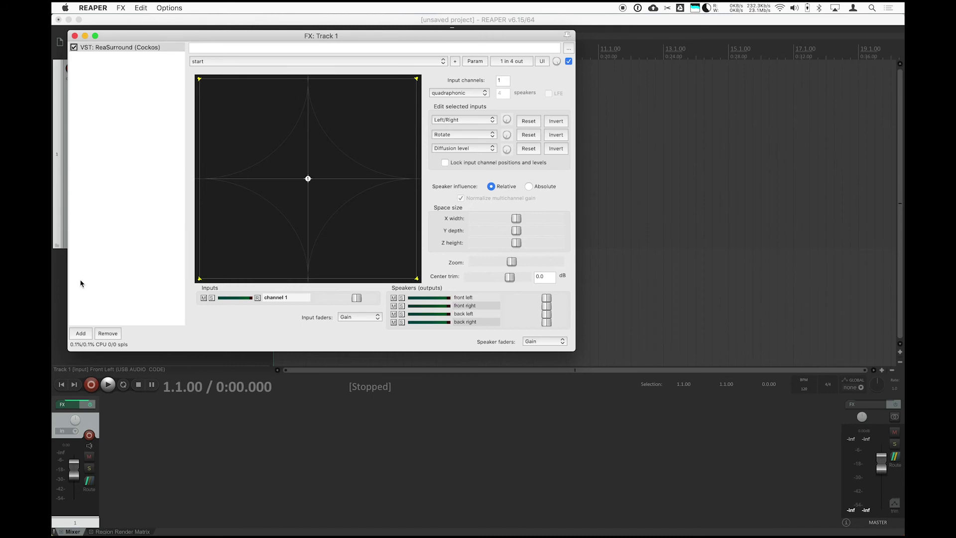
left_click(80, 334)
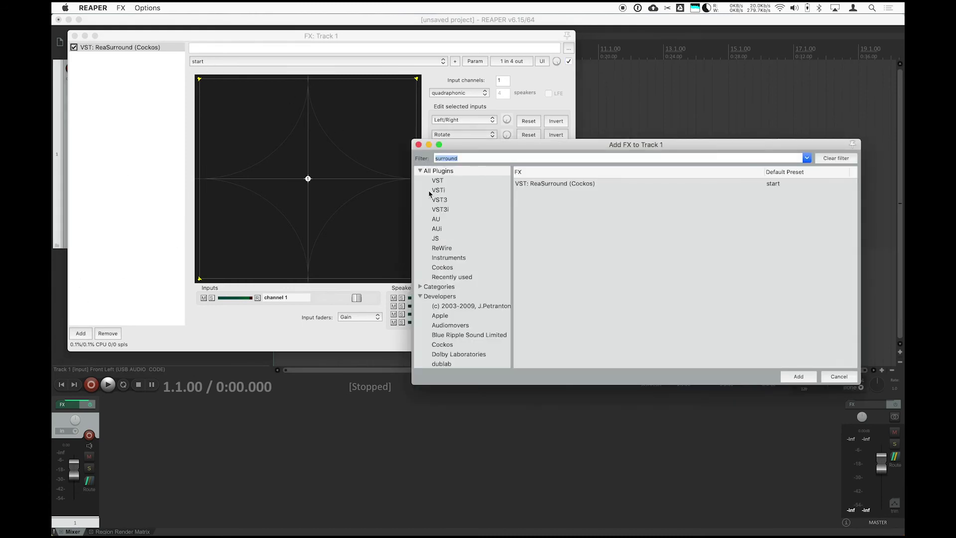
- Add JS: Tone Generator to track 1 and place it ahead of ReaSurround
type("tone")
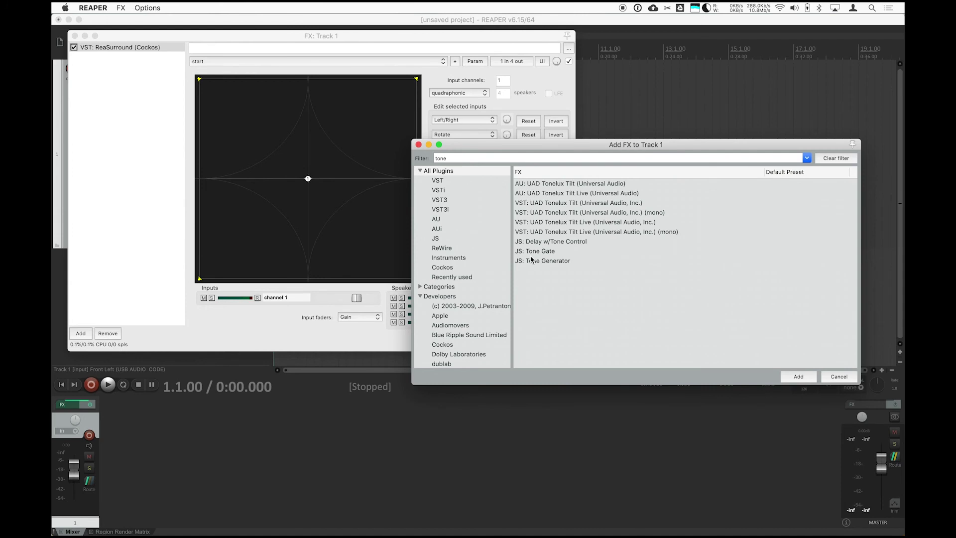
double_click(542, 261)
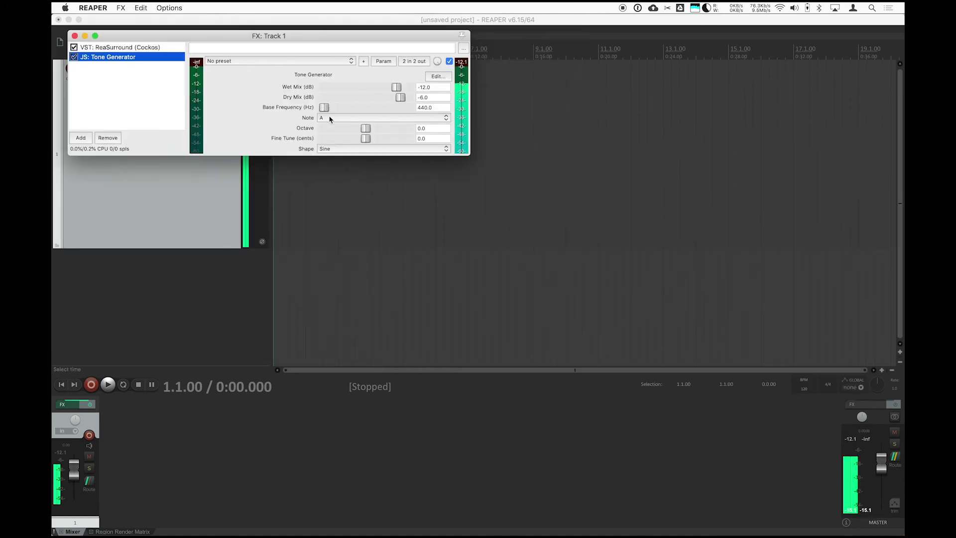
left_click_drag(181, 36, 361, 121)
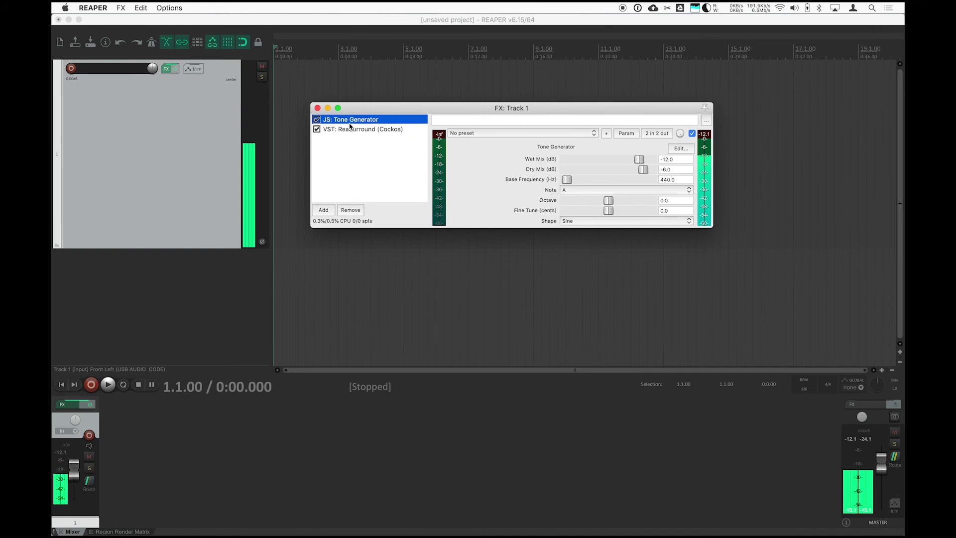
- Pan the tone front-left and back to centre, keep quadraphonic, and bypass the Tone Generator
left_click(354, 129)
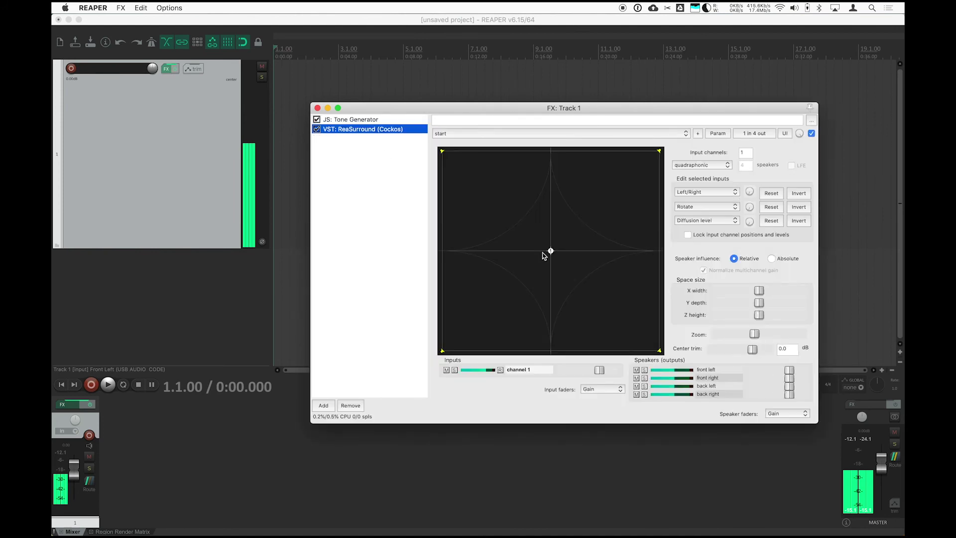
left_click_drag(550, 252, 668, 359)
left_click_drag(755, 384, 551, 252)
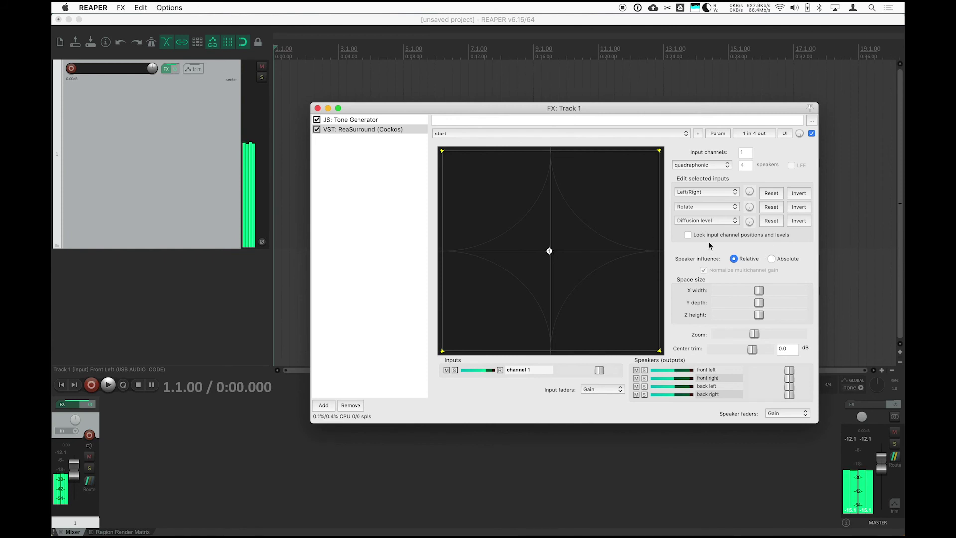
left_click_drag(550, 252, 551, 254)
left_click(698, 164)
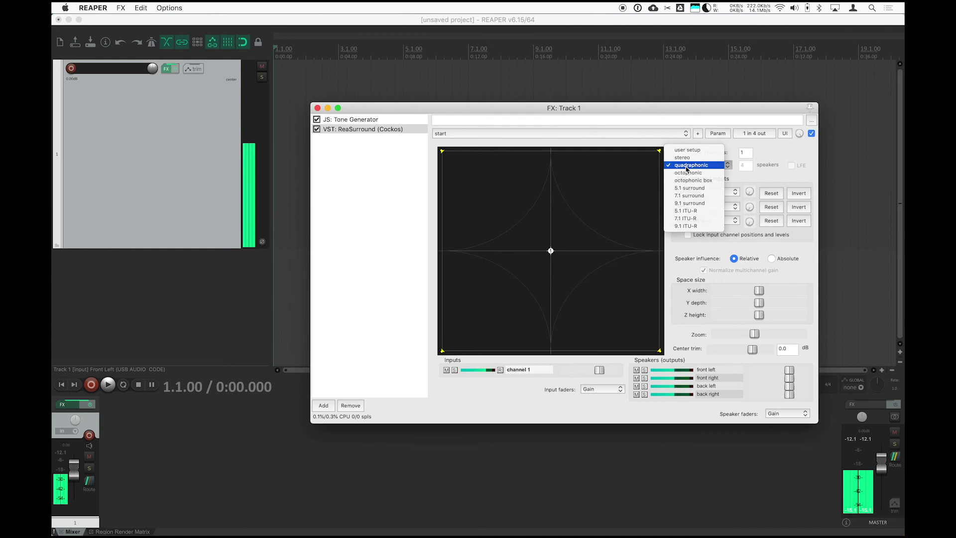
left_click(687, 167)
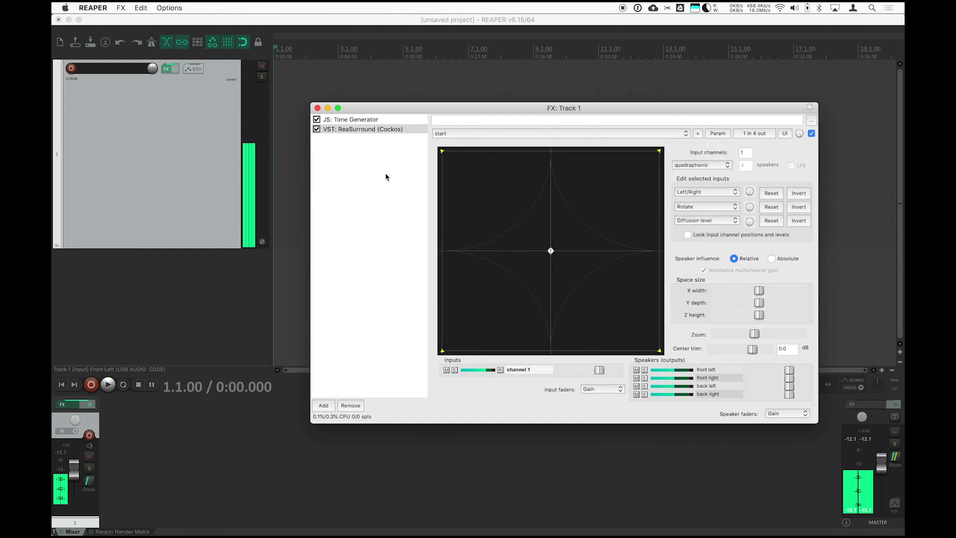
left_click(316, 121)
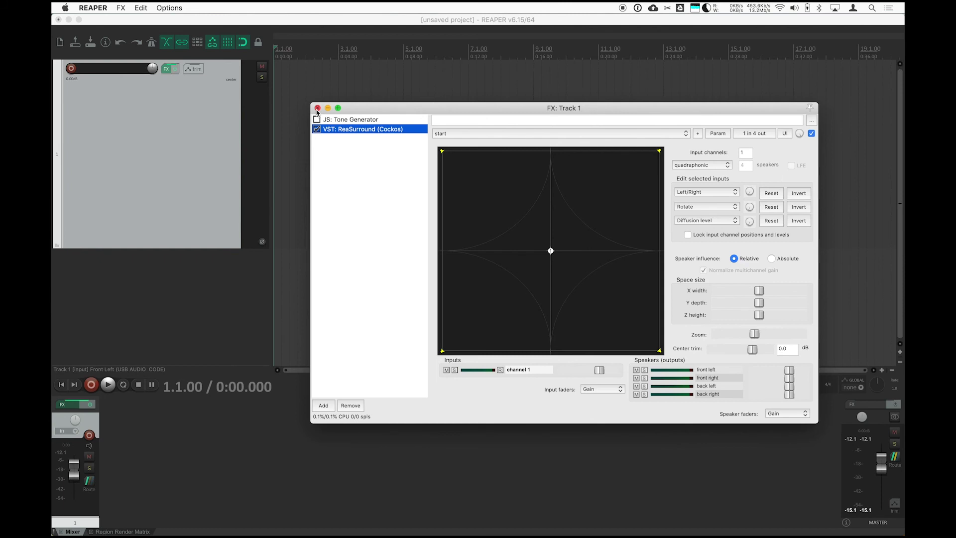
left_click(318, 108)
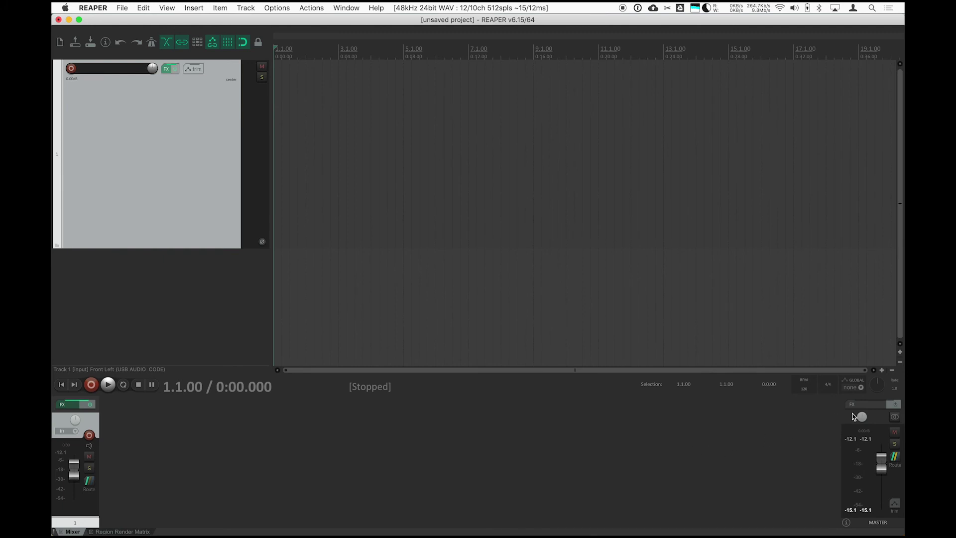
- Load VST3: QUARK (4ch) onto the master track using the 'quark' filter
left_click(854, 407)
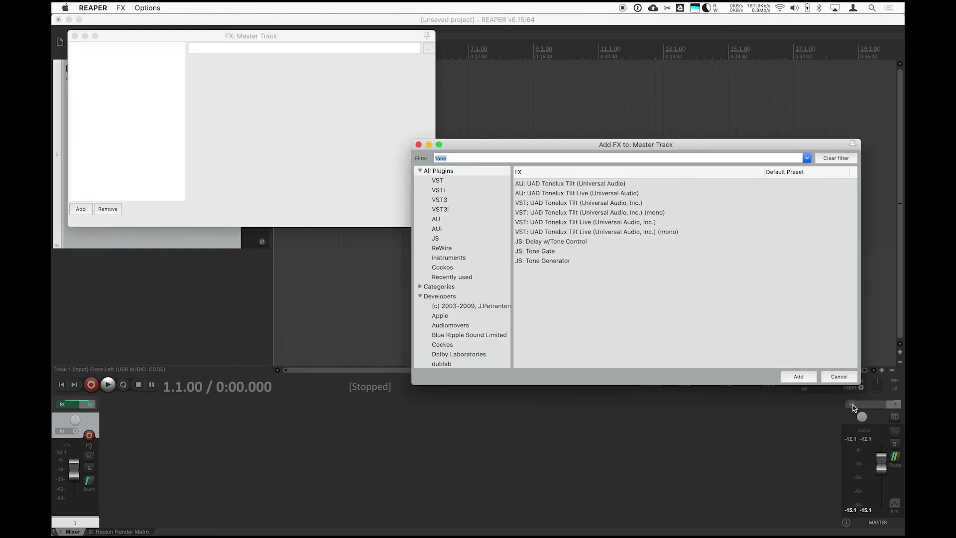
type("quark")
double_click(549, 211)
left_click_drag(211, 43, 441, 99)
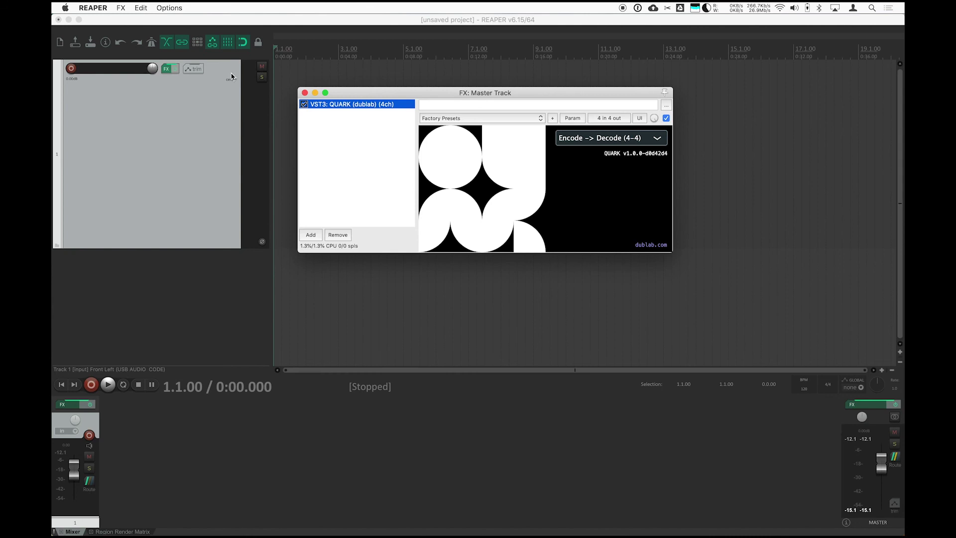
- Re-enable the Tone Generator and set QUARK to Direct Passthrough (4-4) while panning front-left
left_click(167, 68)
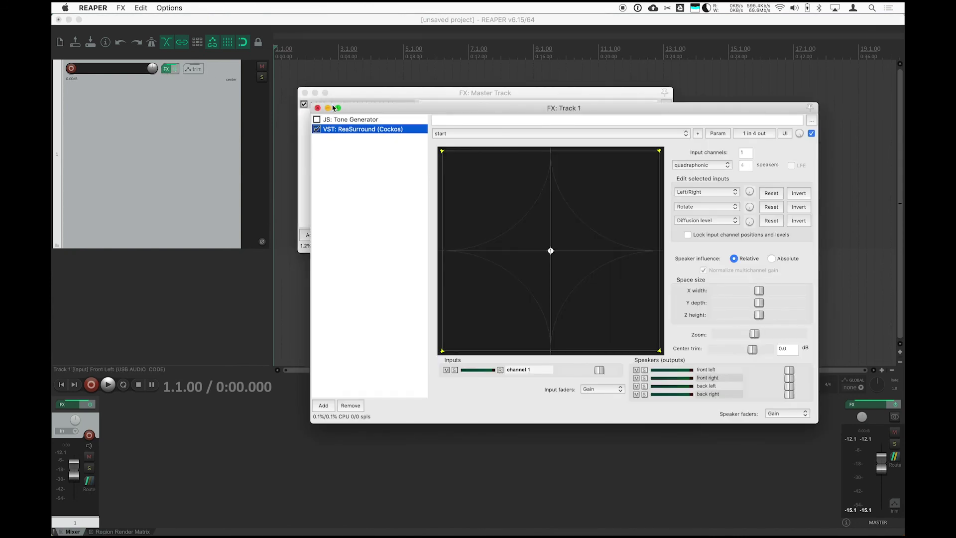
left_click_drag(361, 114, 194, 161)
left_click(150, 166)
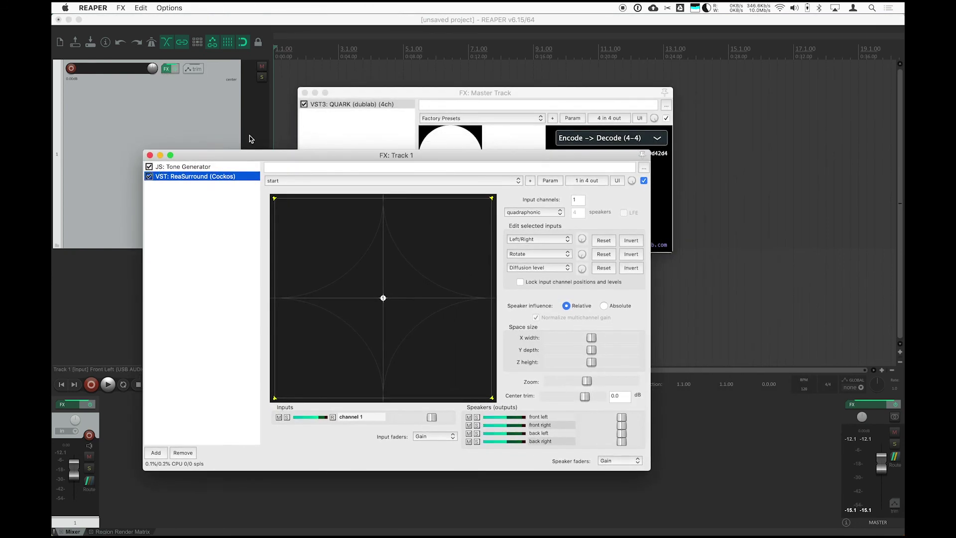
left_click_drag(379, 95, 594, 147)
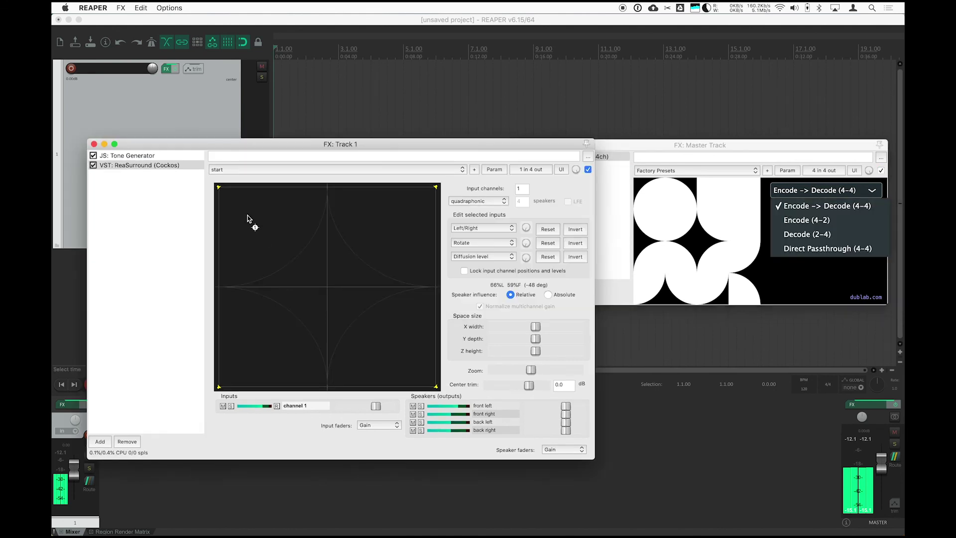
left_click_drag(252, 214, 326, 287)
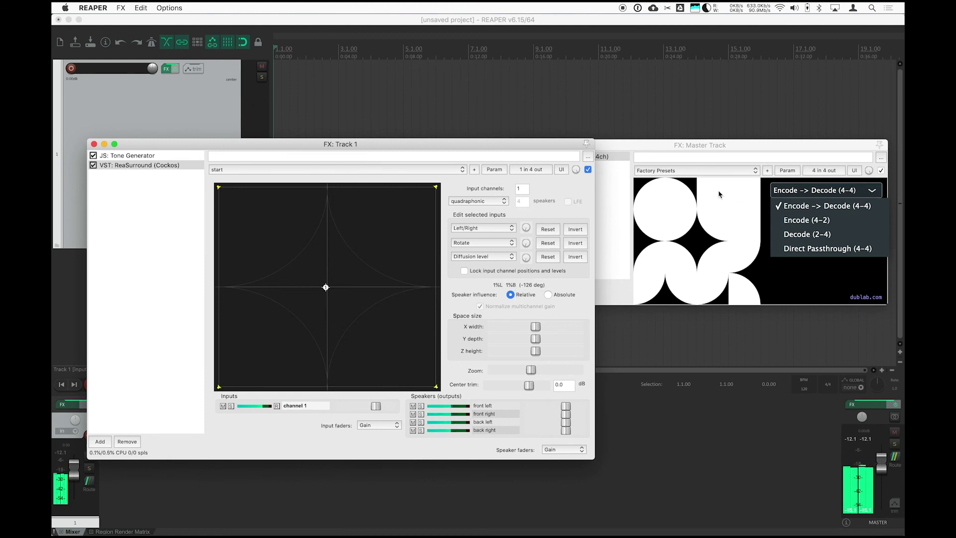
left_click(819, 248)
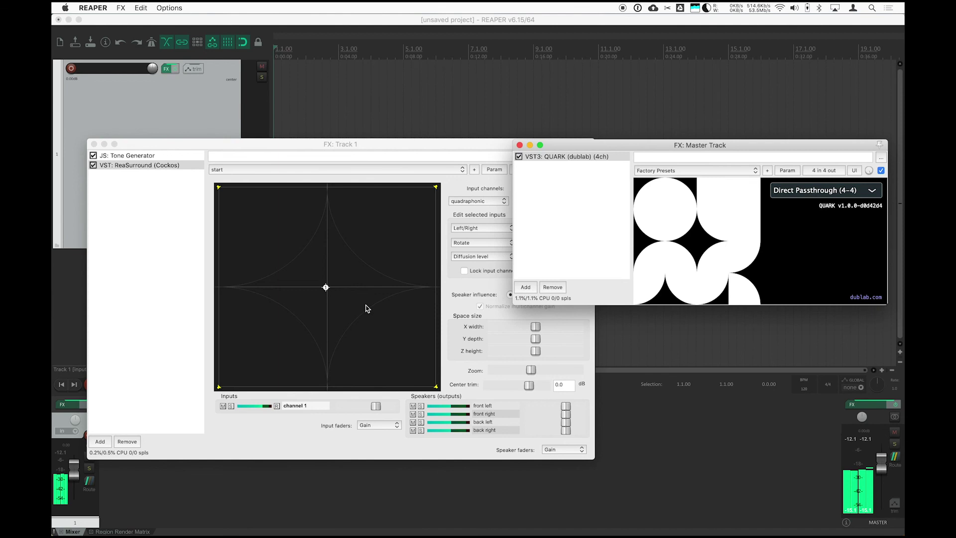
mouse_move(326, 288)
left_mouse_down()
mouse_move(206, 180)
mouse_move(440, 390)
mouse_move(327, 287)
left_mouse_up()
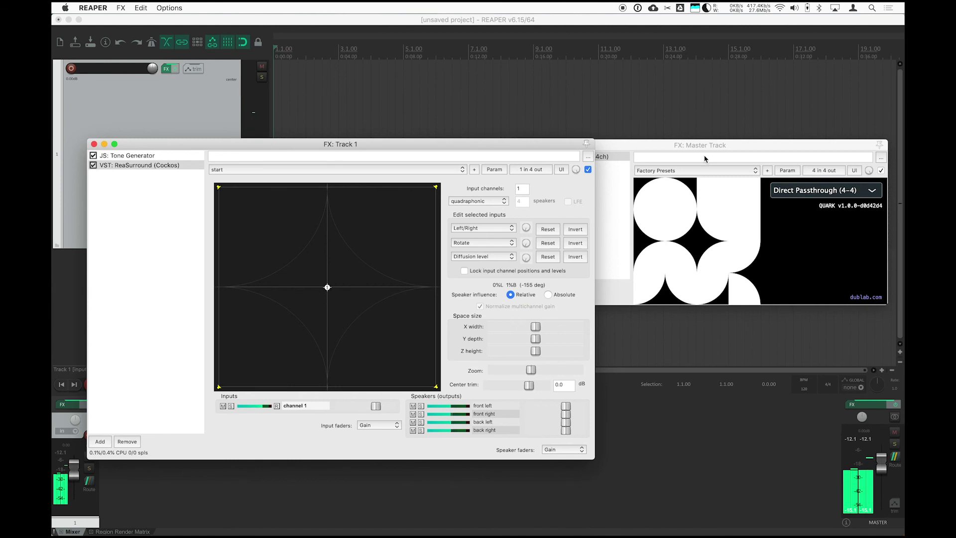
- Switch QUARK to Encode (4-2) and pan the tone front-right, then back to centre
left_click(801, 195)
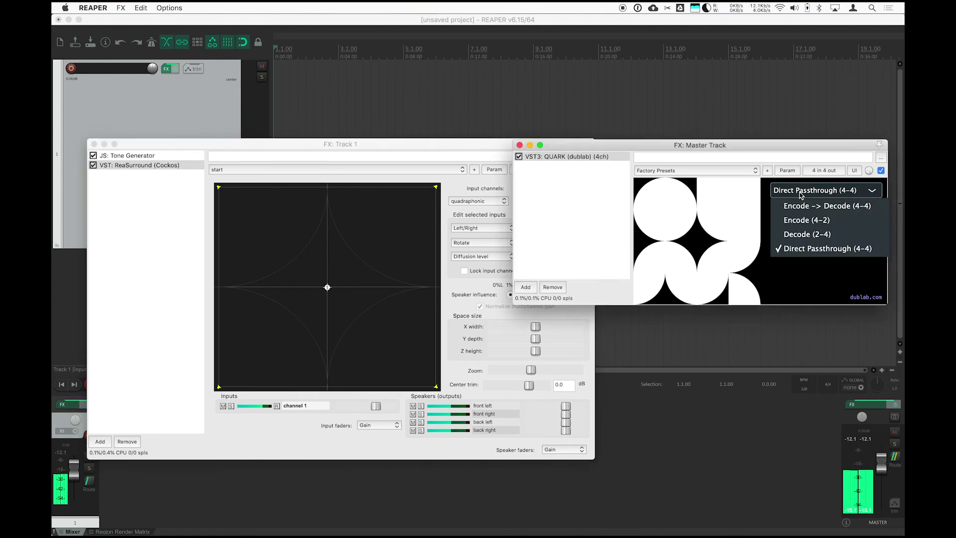
left_click(807, 221)
left_click(291, 259)
left_click_drag(327, 287, 437, 187)
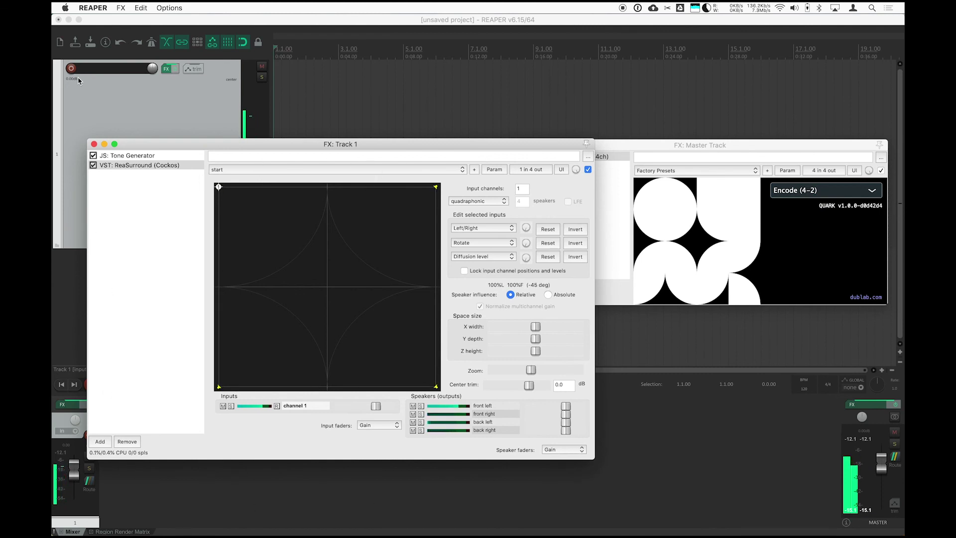
left_click_drag(327, 187, 329, 288)
key("Escape")
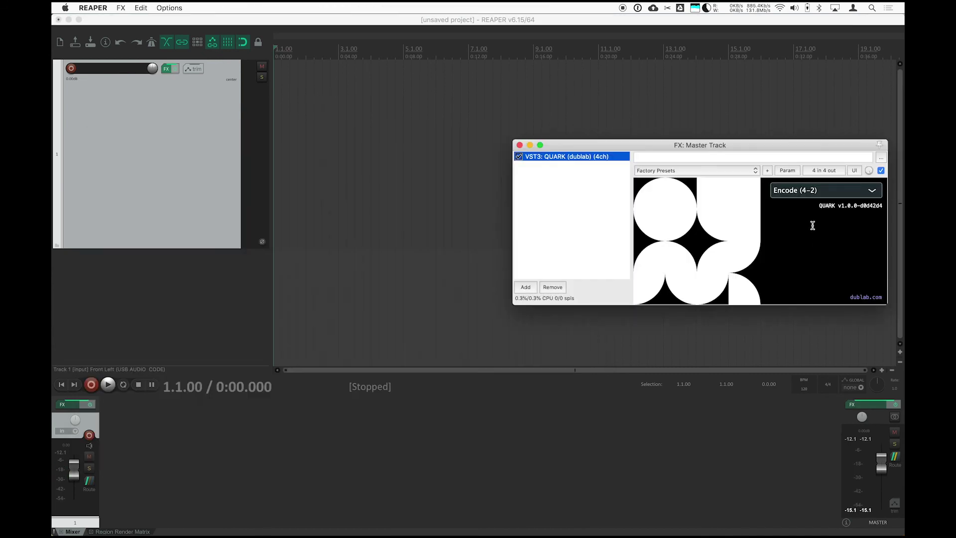
left_click(813, 193)
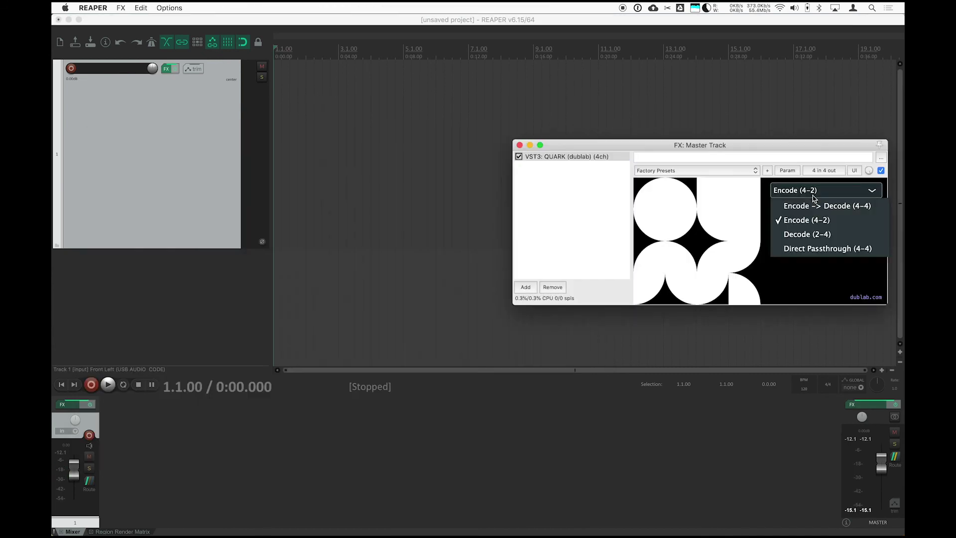
left_click(815, 219)
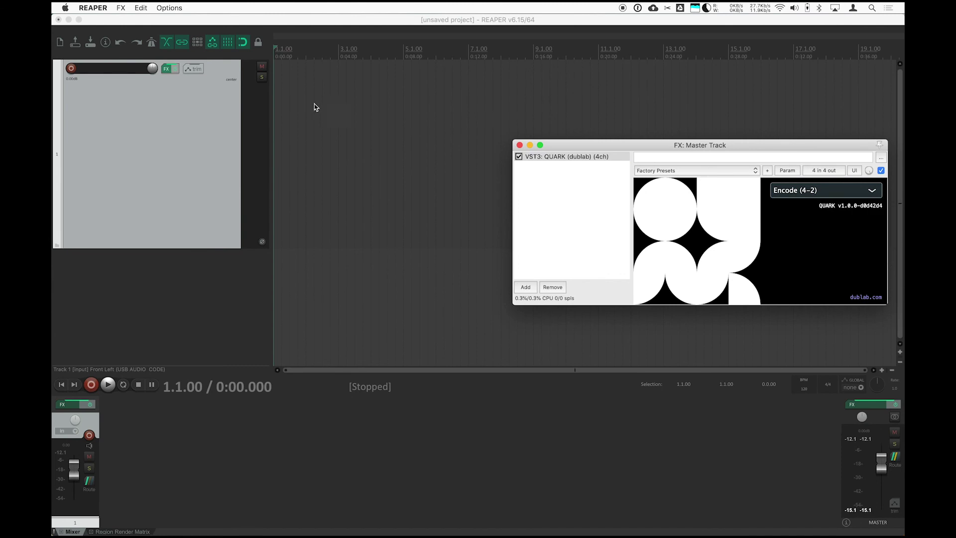
- Glance at the render settings, then switch QUARK to Direct Passthrough (4-4)
left_click(122, 8)
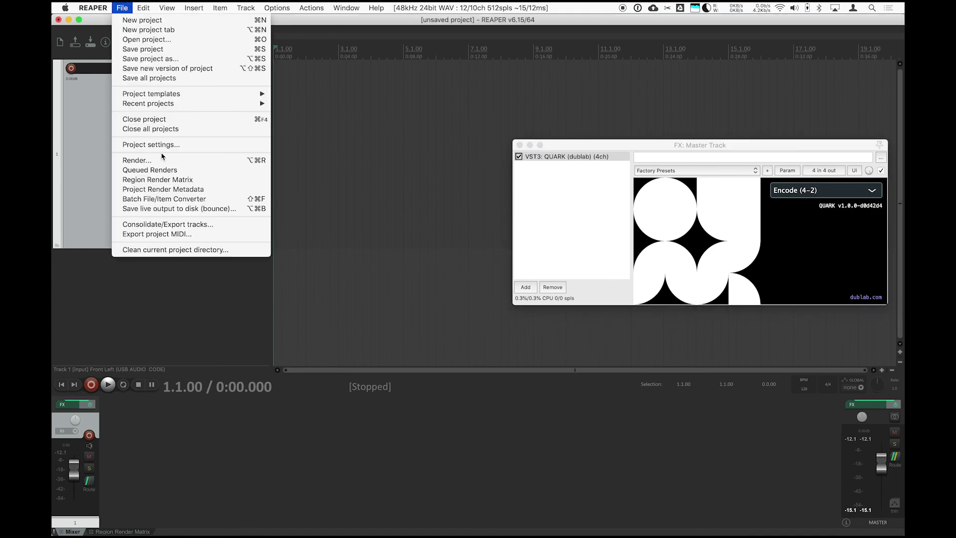
left_click(164, 161)
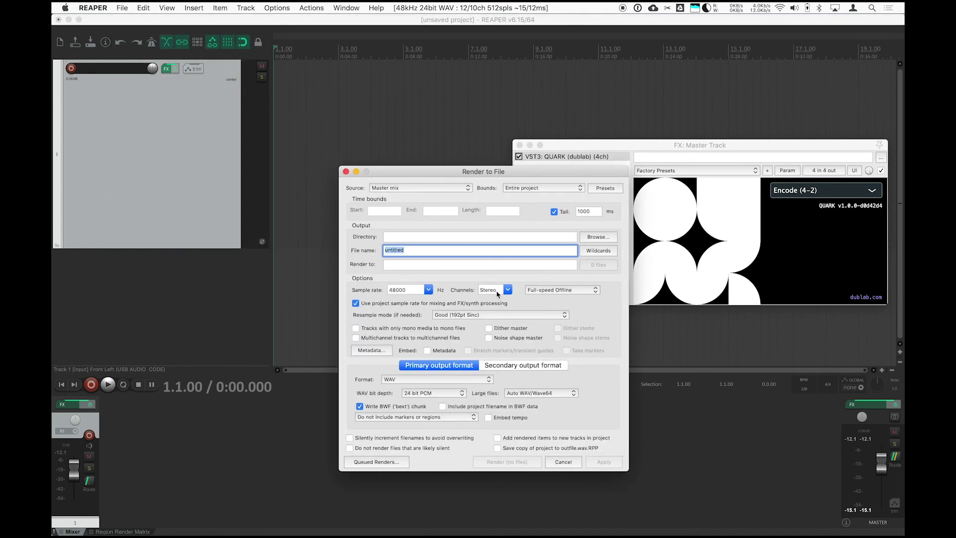
left_click_drag(497, 294, 467, 294)
left_click(563, 462)
left_click(795, 193)
left_click(803, 248)
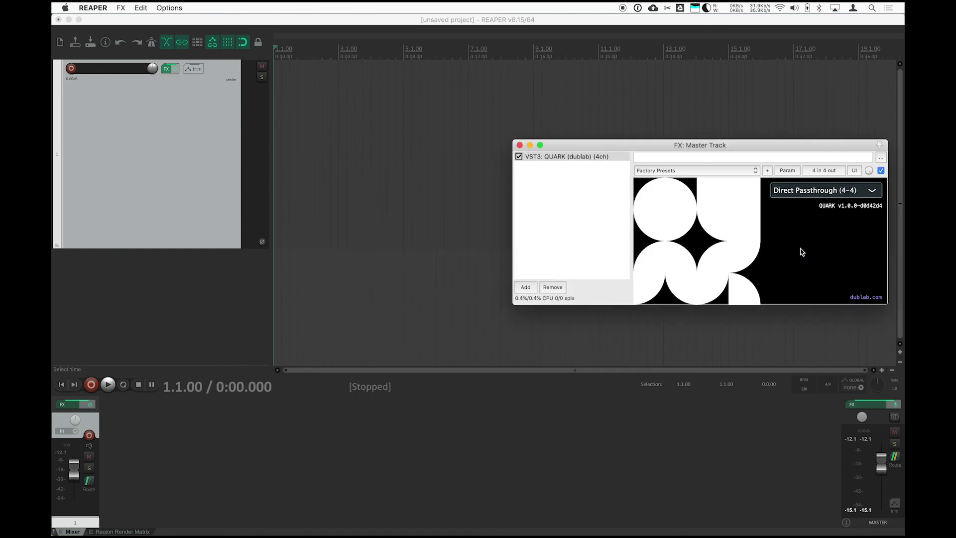
- Change the Render to File output channels from Stereo to 4
left_click(132, 28)
left_click(125, 7)
left_click(191, 165)
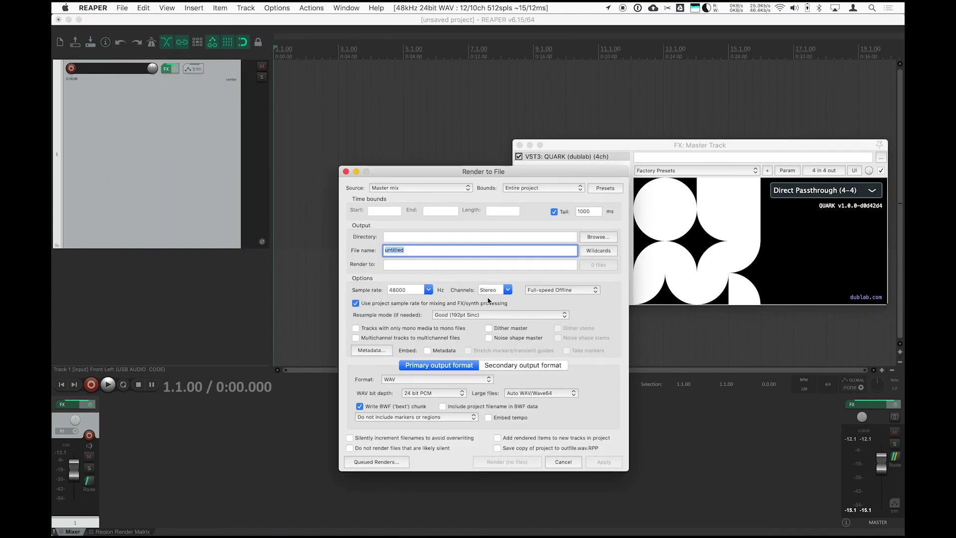
left_click(505, 291)
left_click(501, 323)
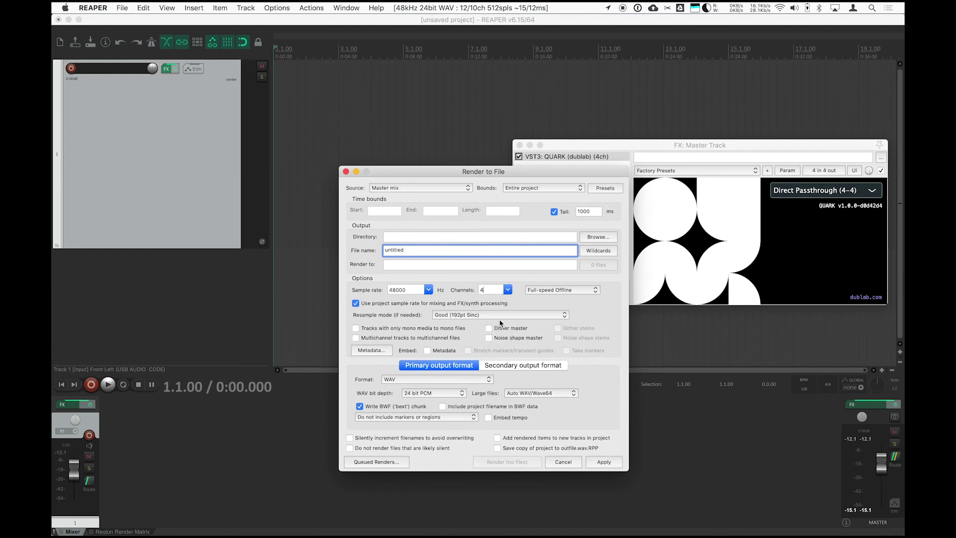